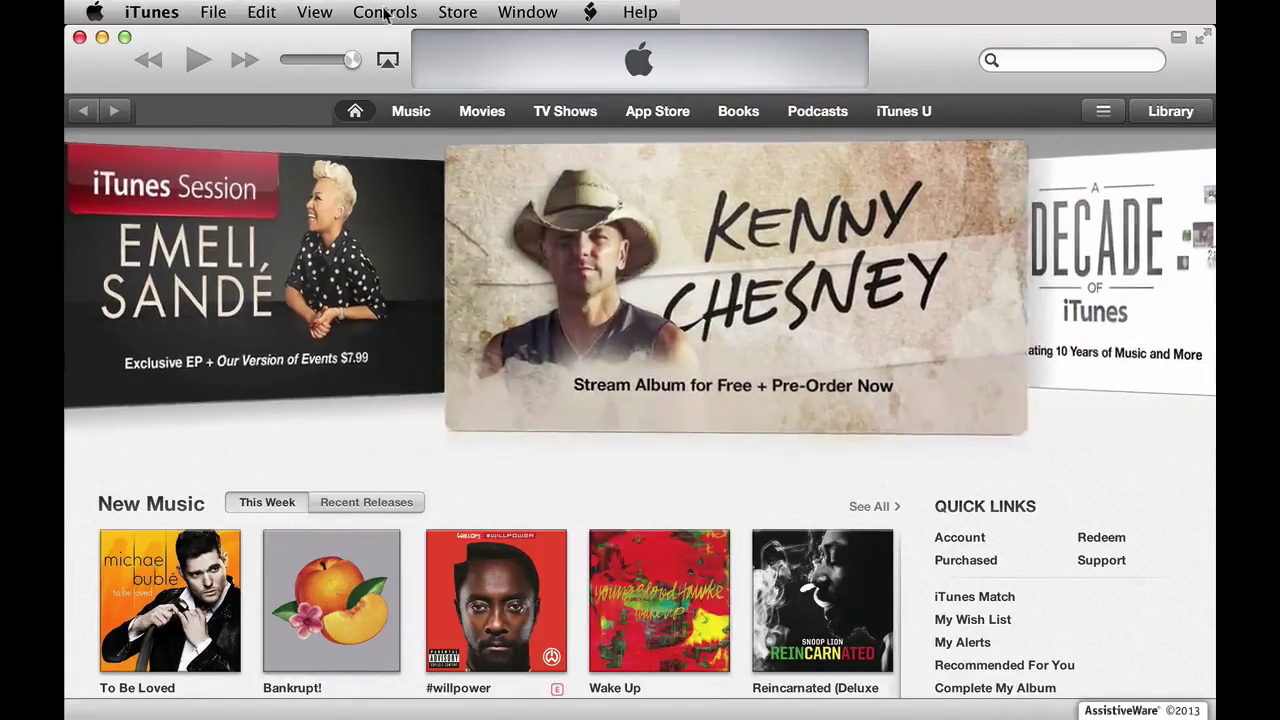
Show the iTunes sidebar with View > Show Sidebar, first revealing the menu bar on Windows.
click(314, 12)
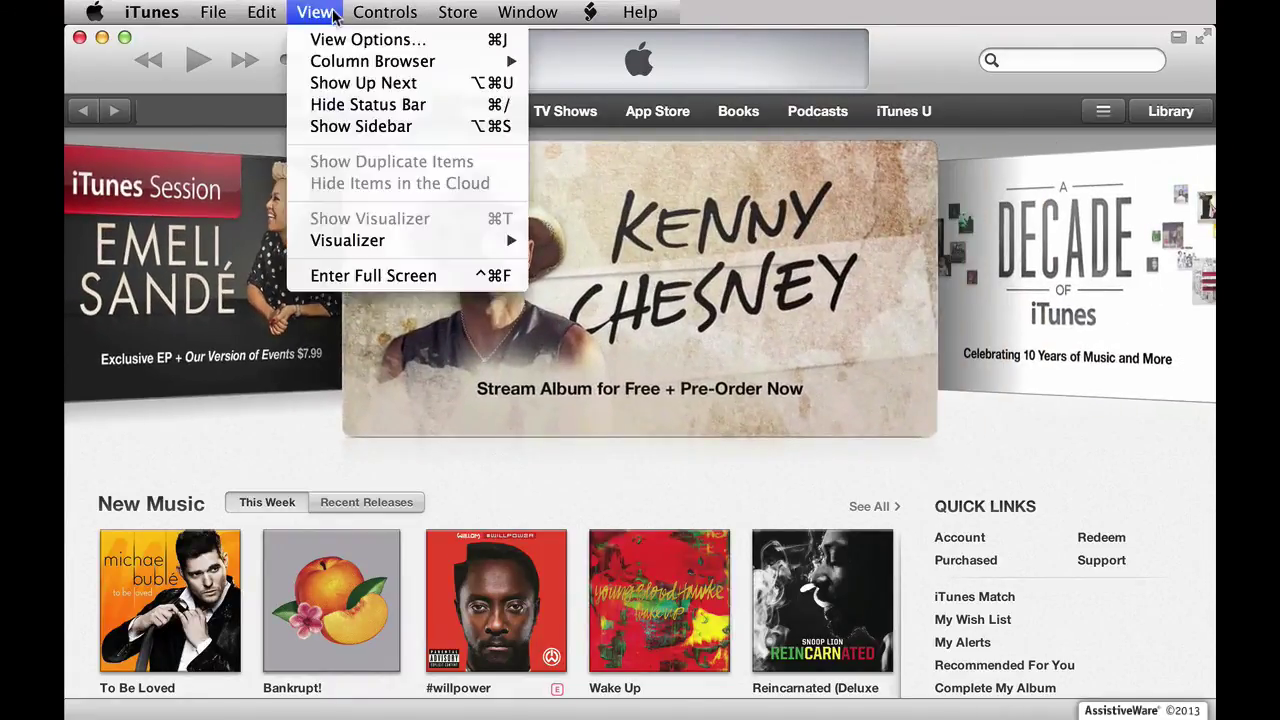
click(370, 127)
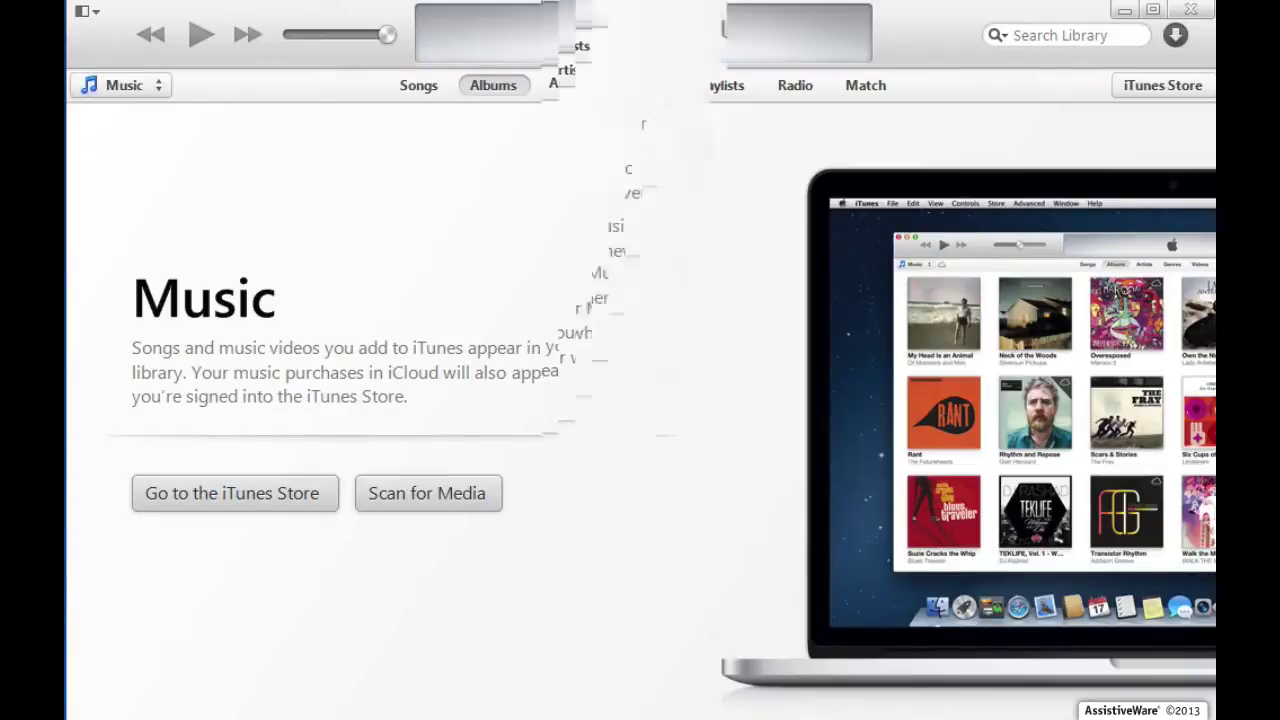
click(86, 11)
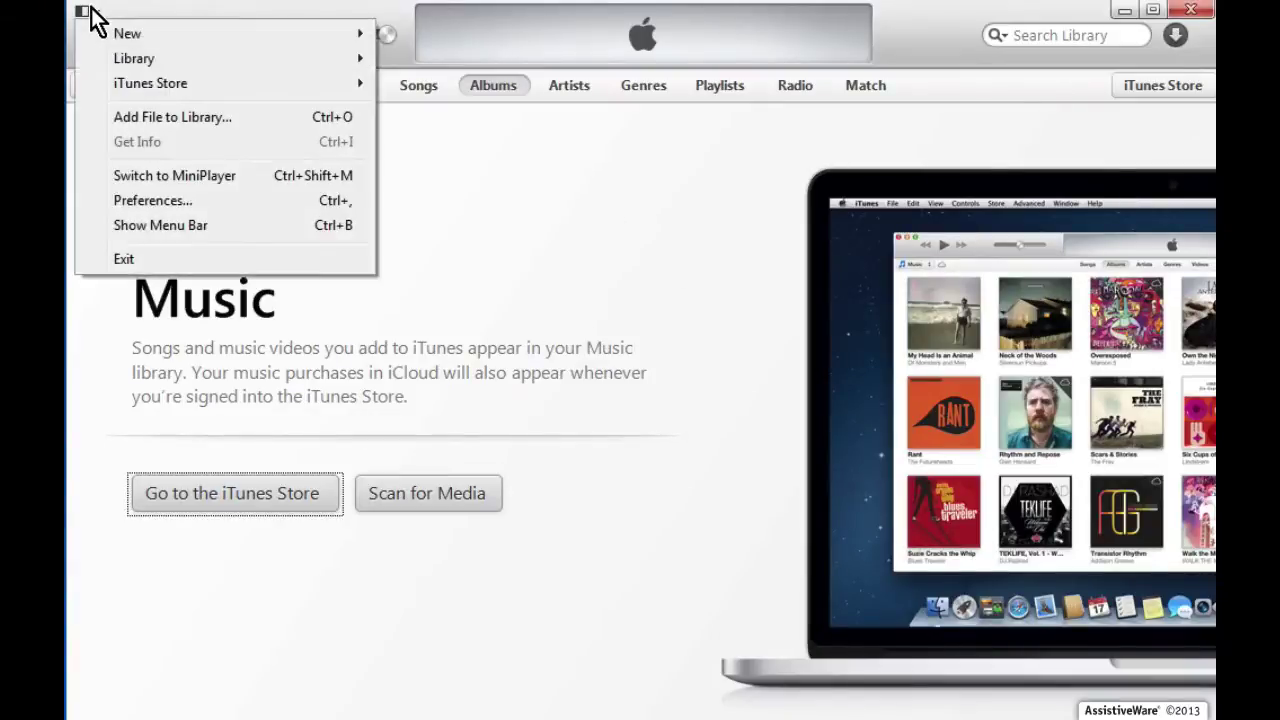
click(199, 228)
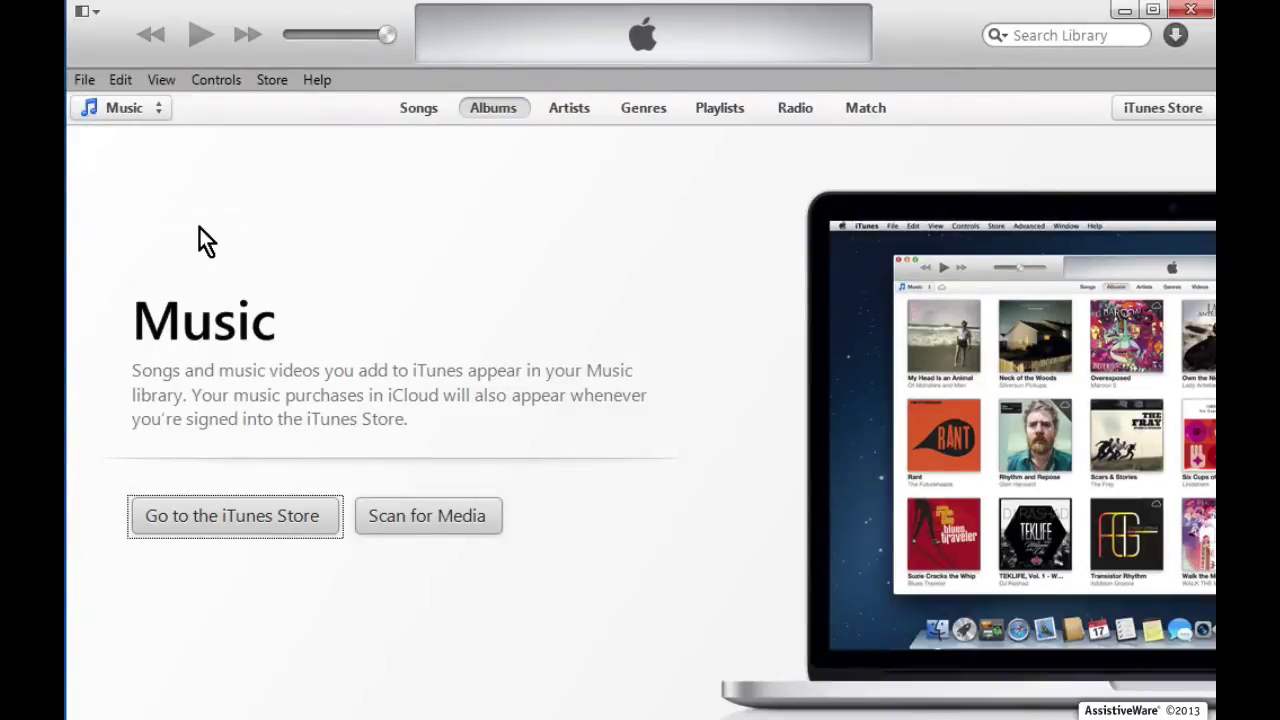
click(163, 79)
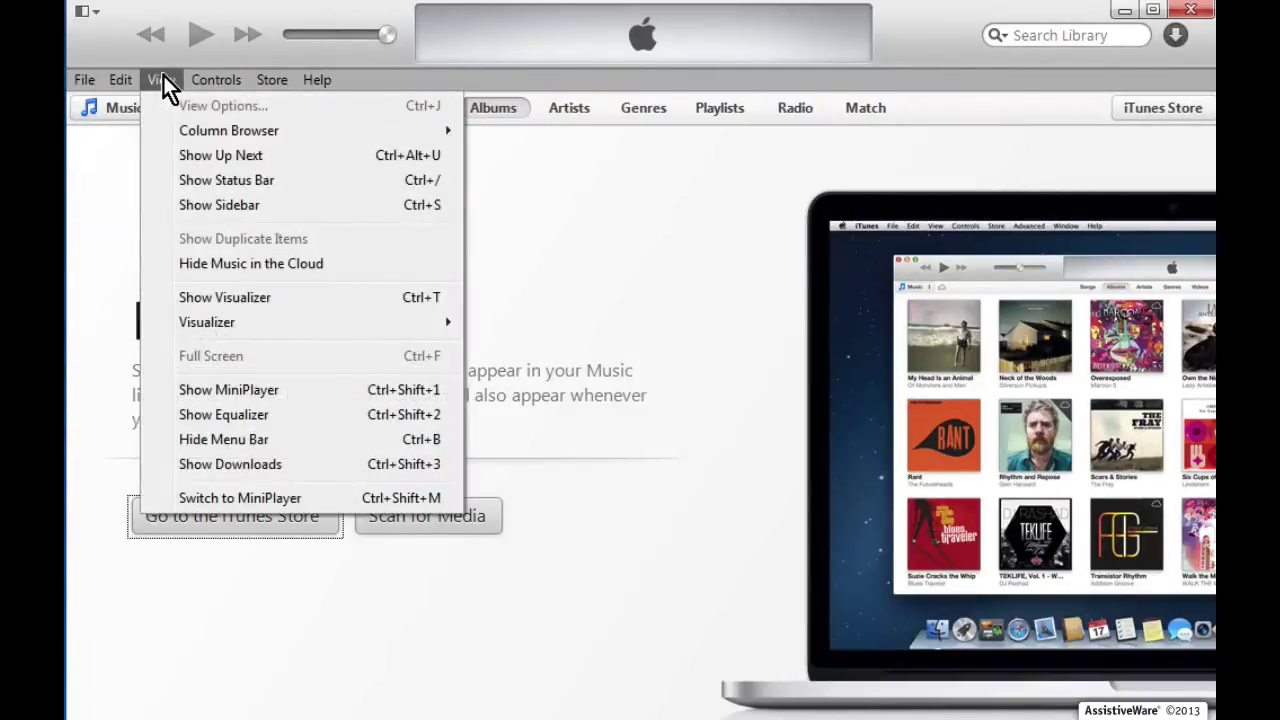
click(216, 201)
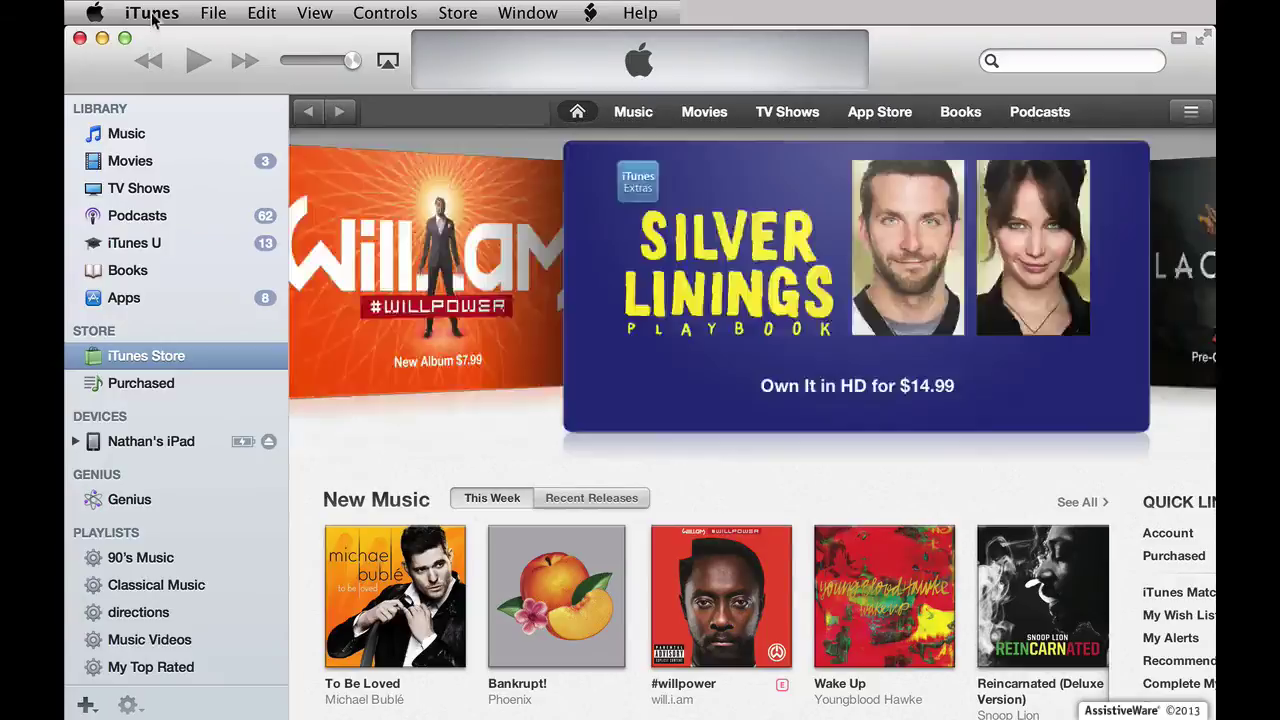
In Devices preferences, check 'Prevent iPods, iPhones, and iPads from syncing automatically' and confirm with OK.
click(152, 14)
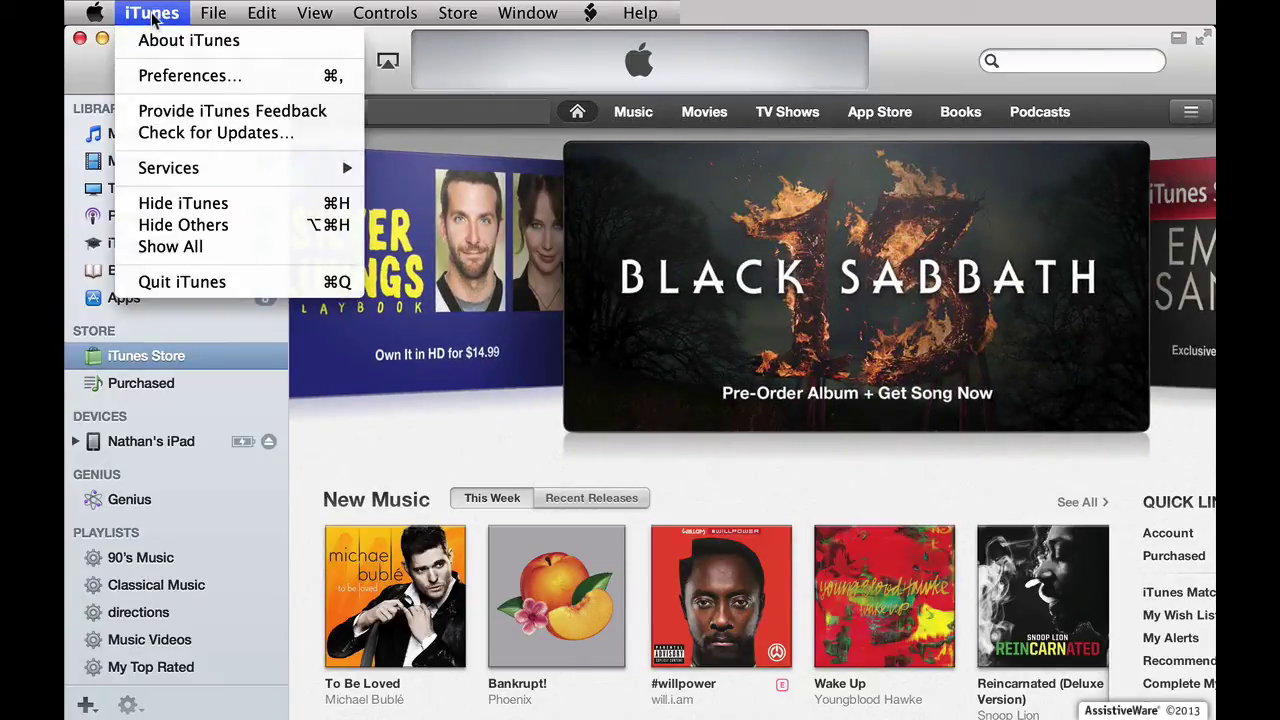
click(166, 75)
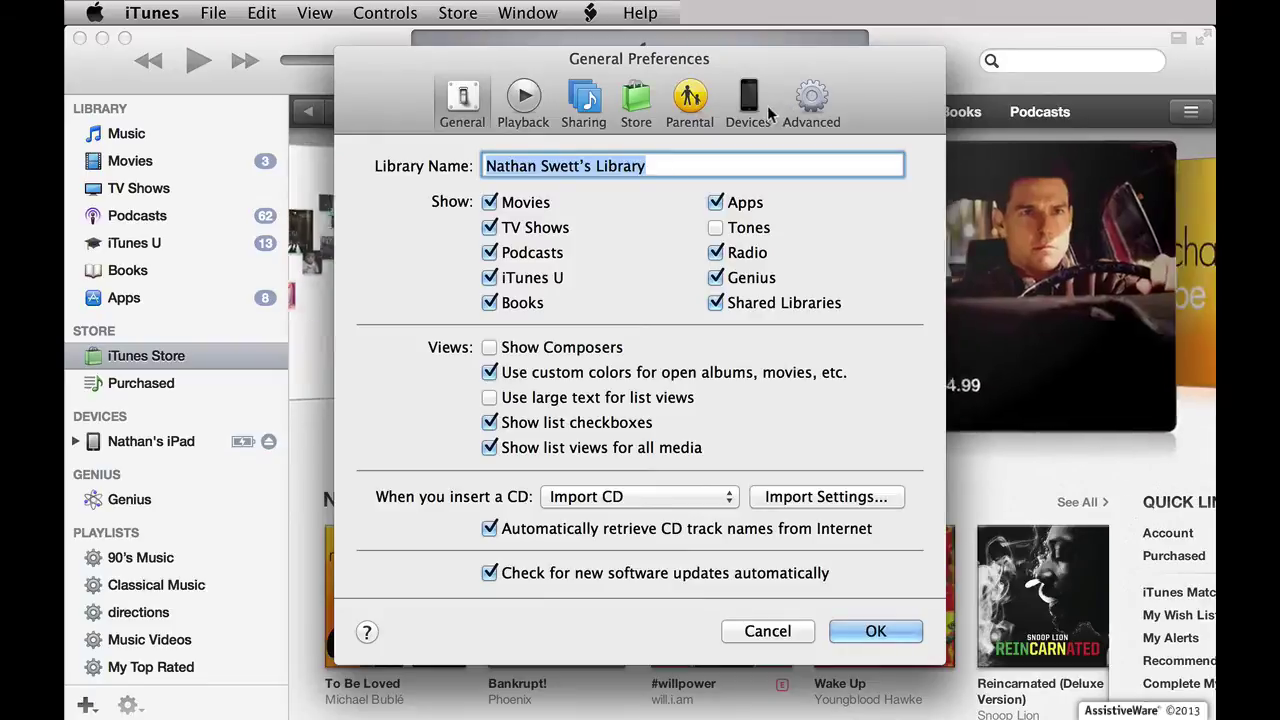
click(763, 106)
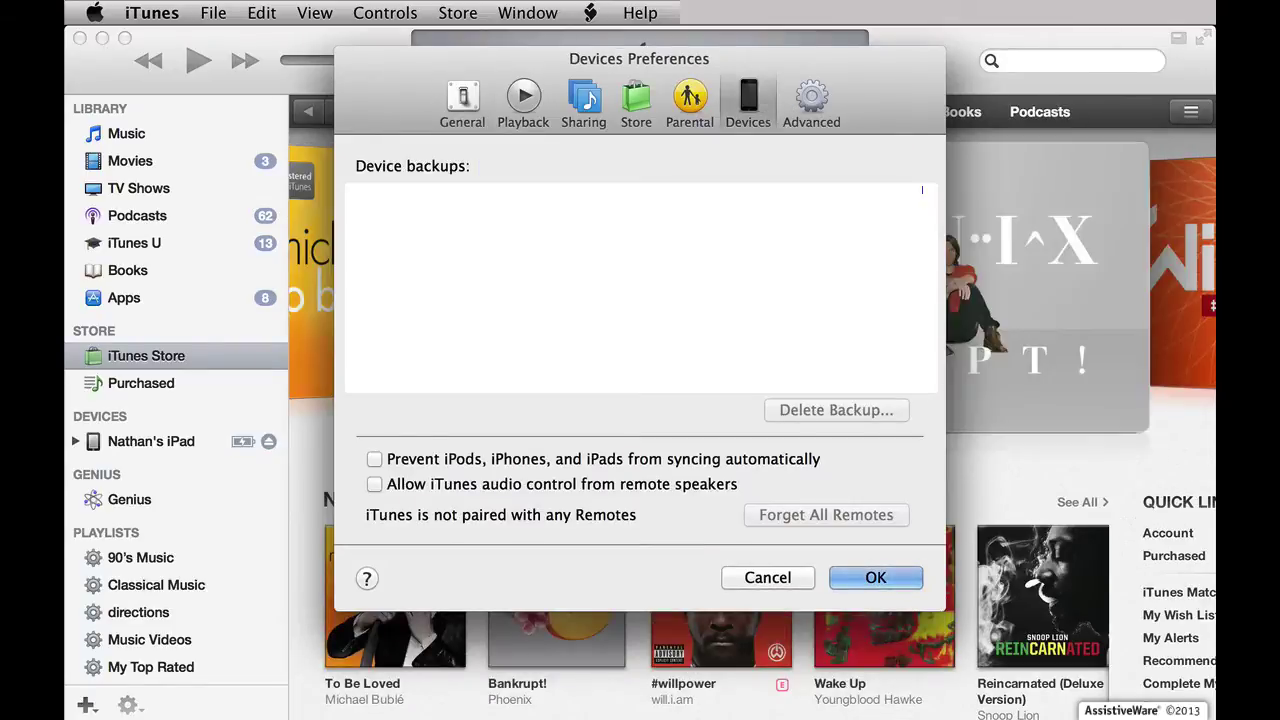
click(379, 463)
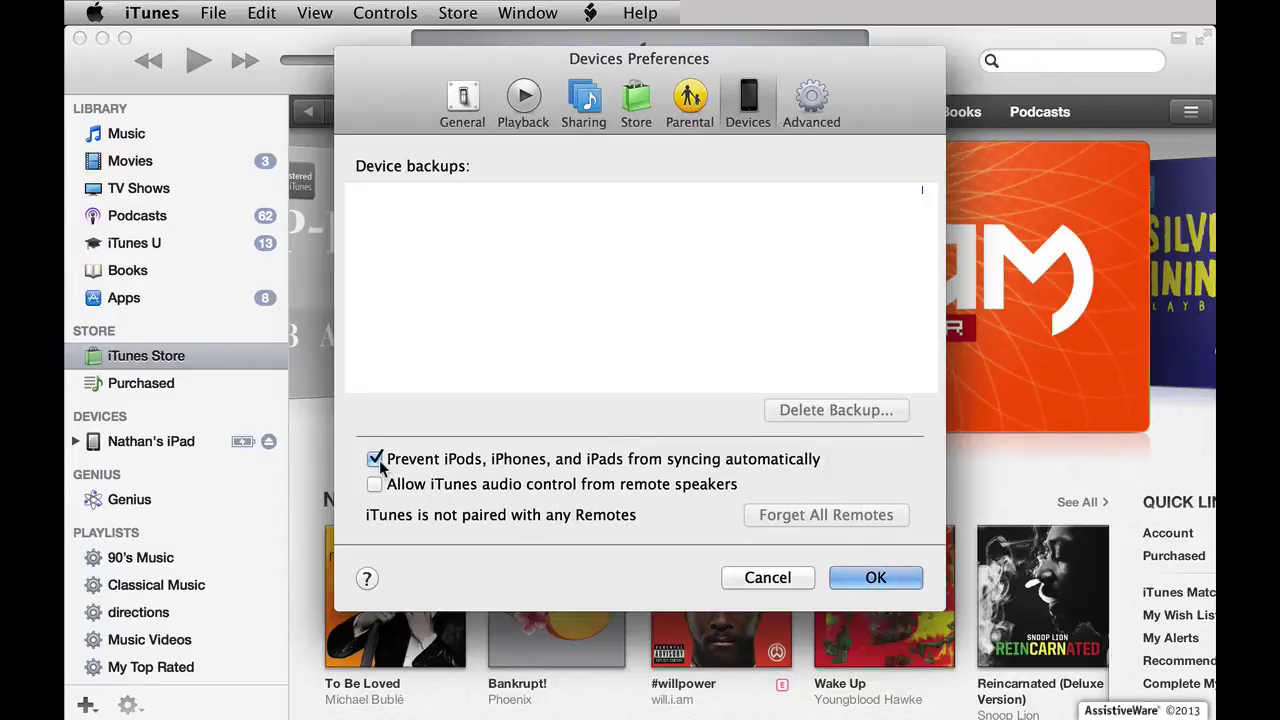
click(870, 577)
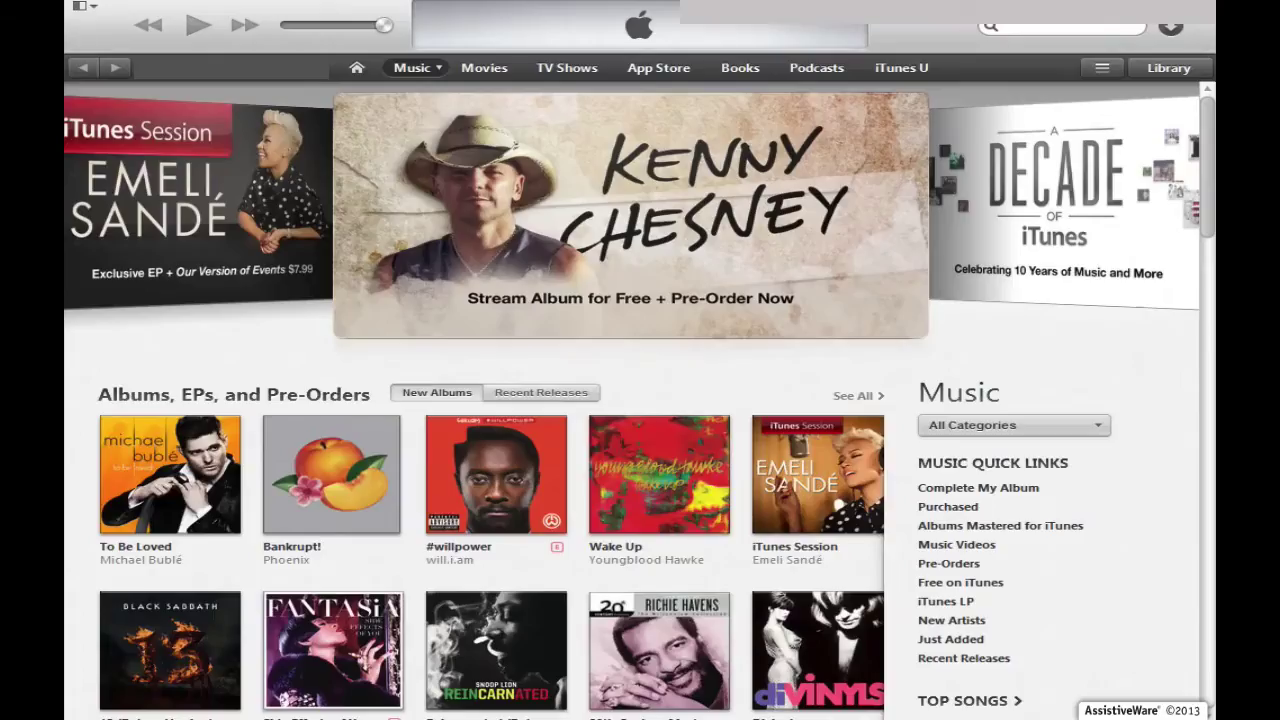
On Windows, enable the Devices preference that stops iPods, iPhones and iPads syncing automatically.
key(alt)
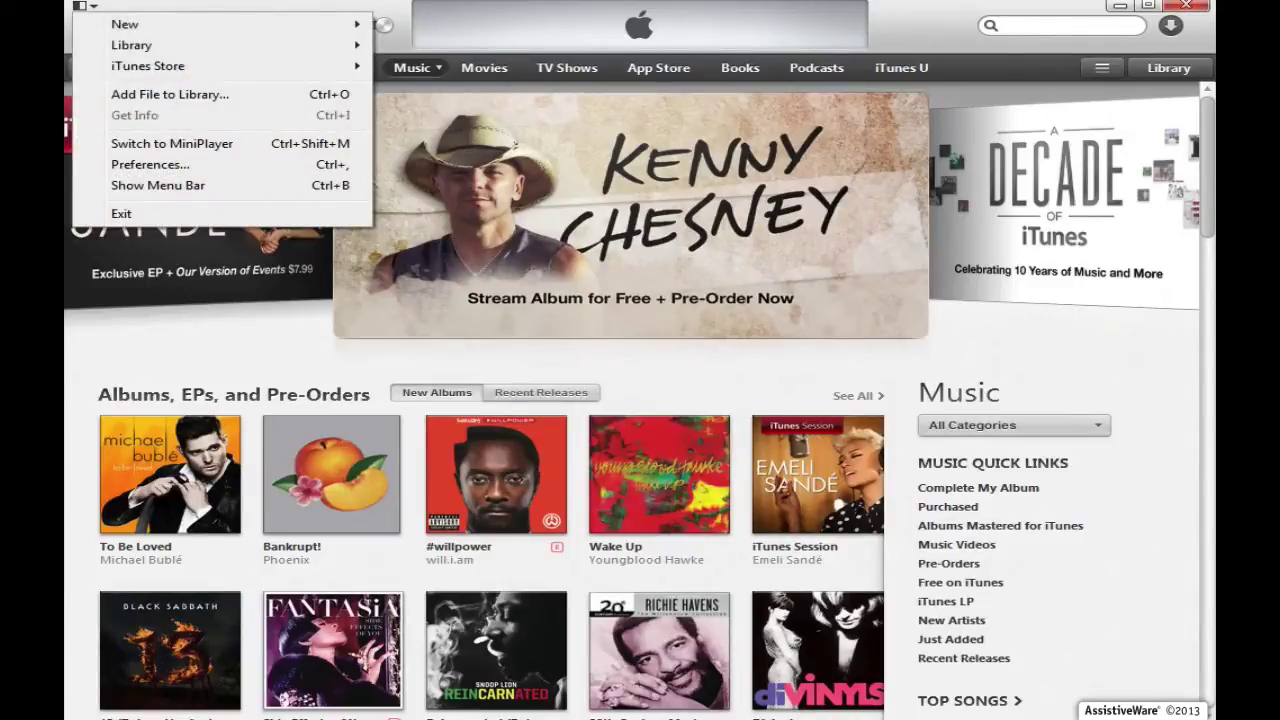
key(Down)
key(Down)
key(Down)
key(Down)
key(Down)
key(Return)
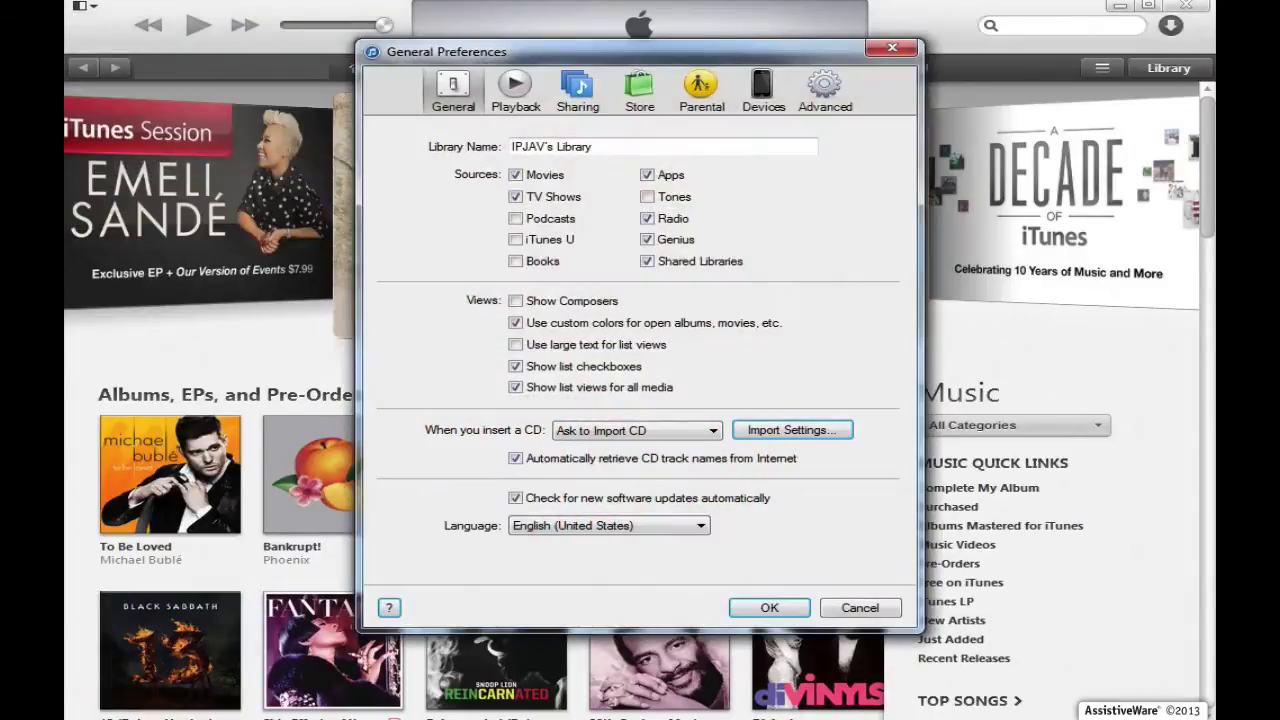
key(ctrl+shift+Tab)
key(ctrl+shift+Tab)
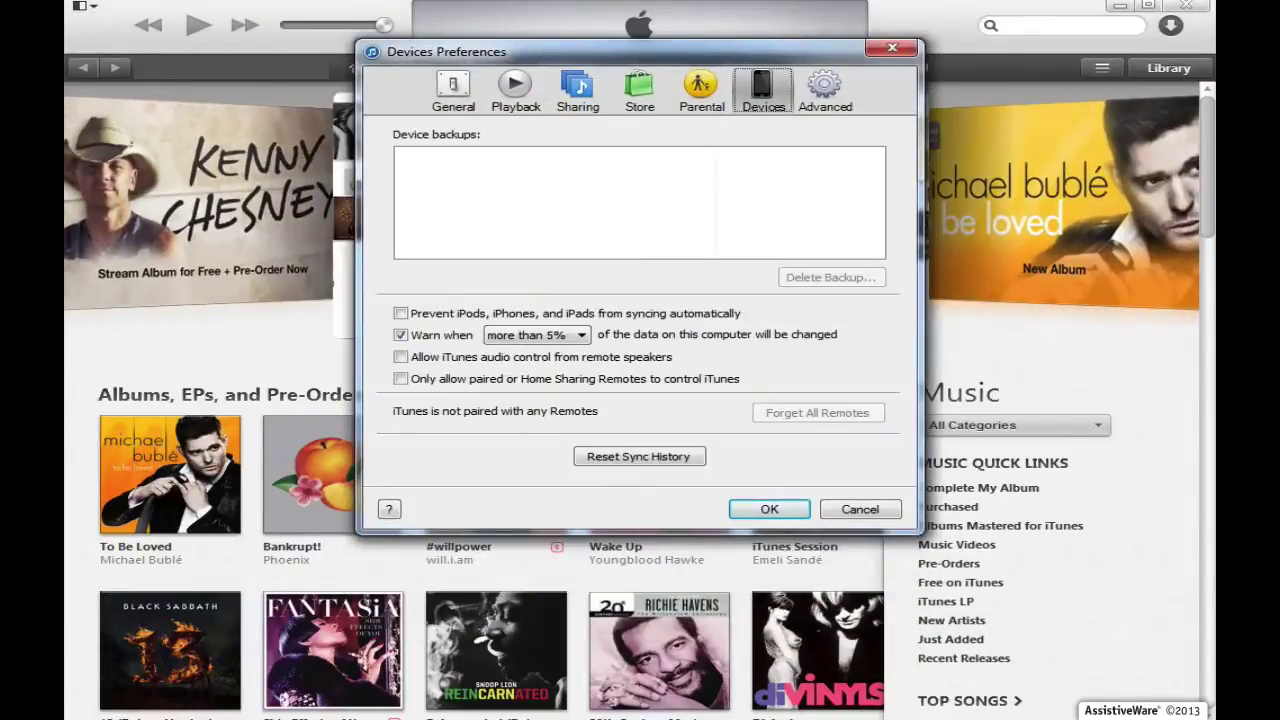
click(400, 313)
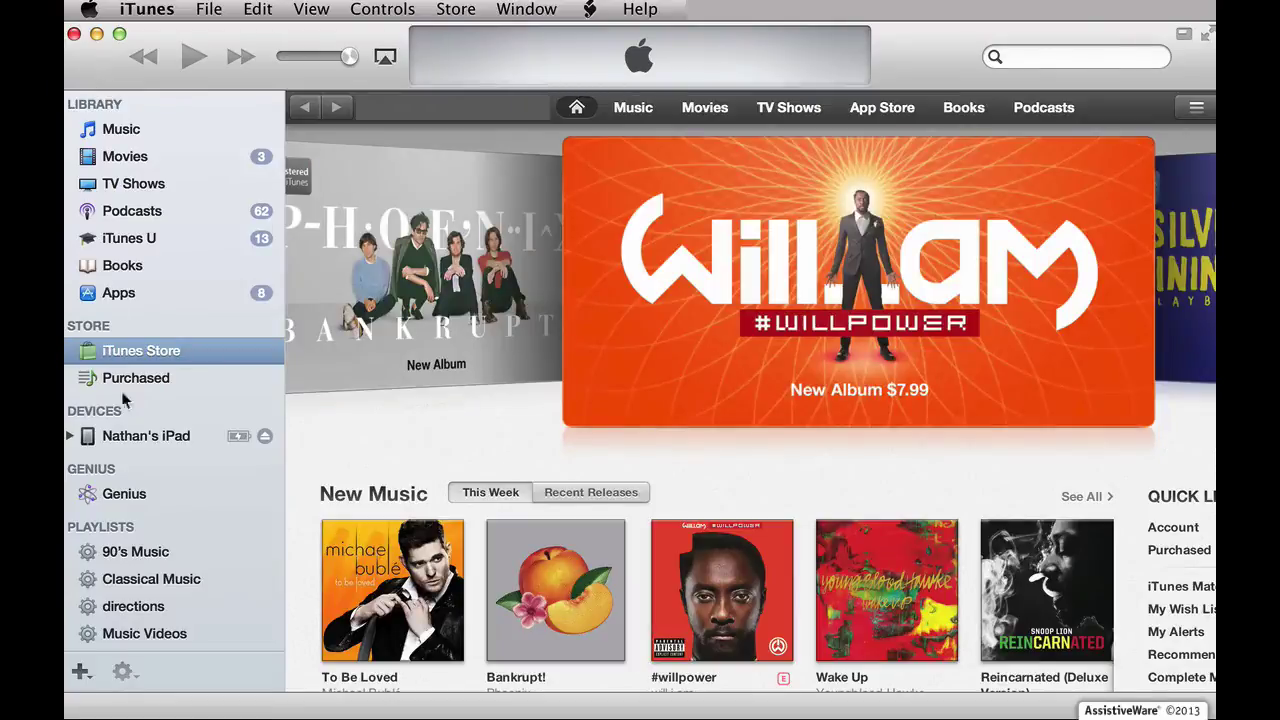
Select Proloquo2Go under the iPad's Apps File Sharing and start adding a Desktop .p2gbk file.
click(171, 437)
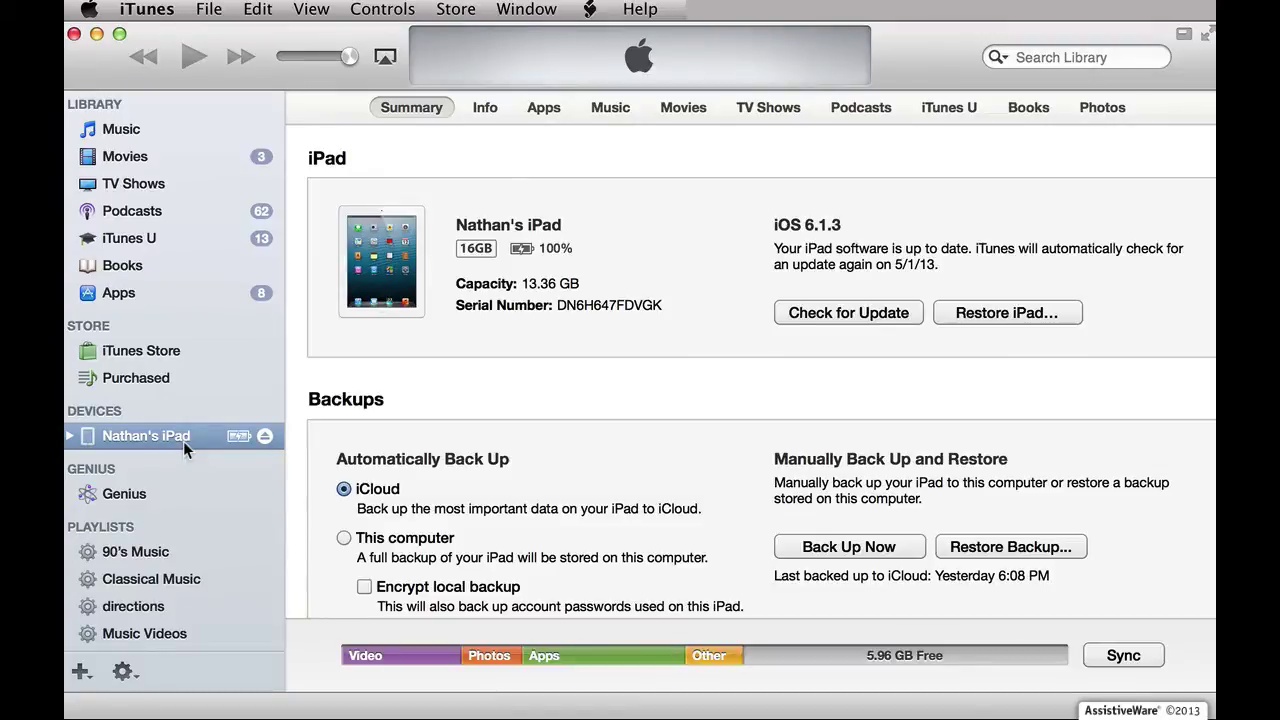
click(560, 107)
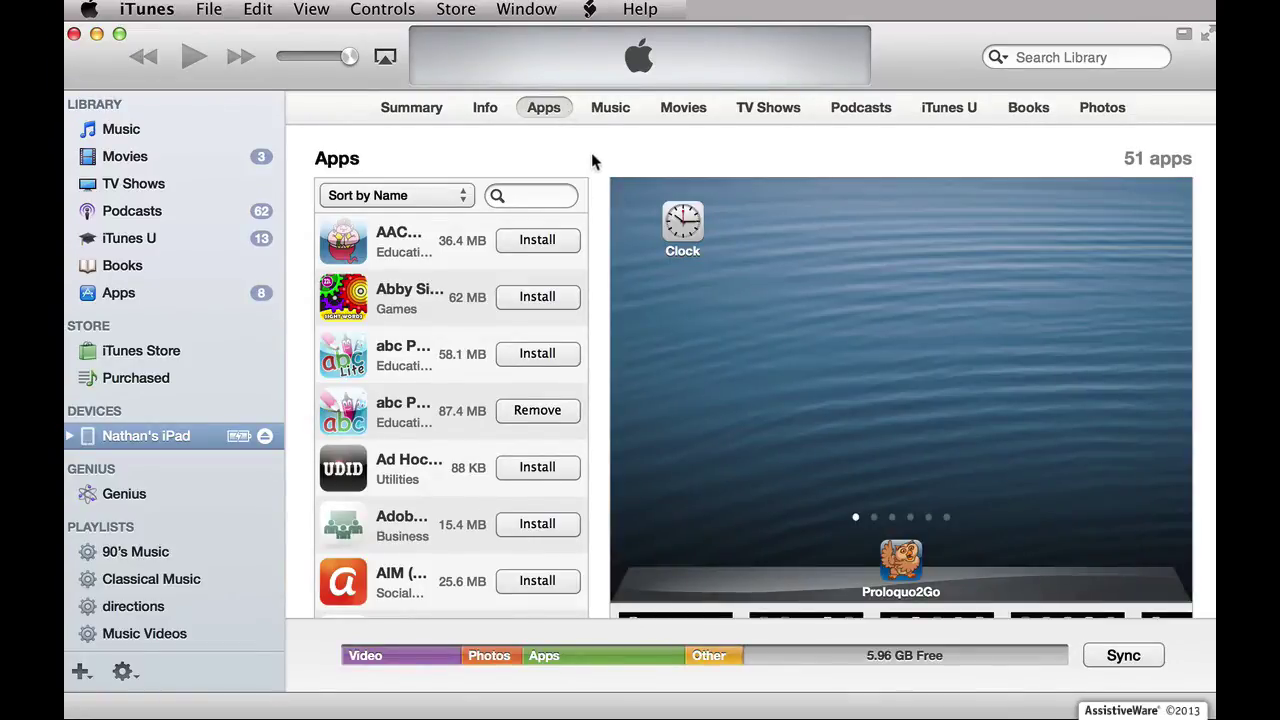
scroll(591, 155, down, 10)
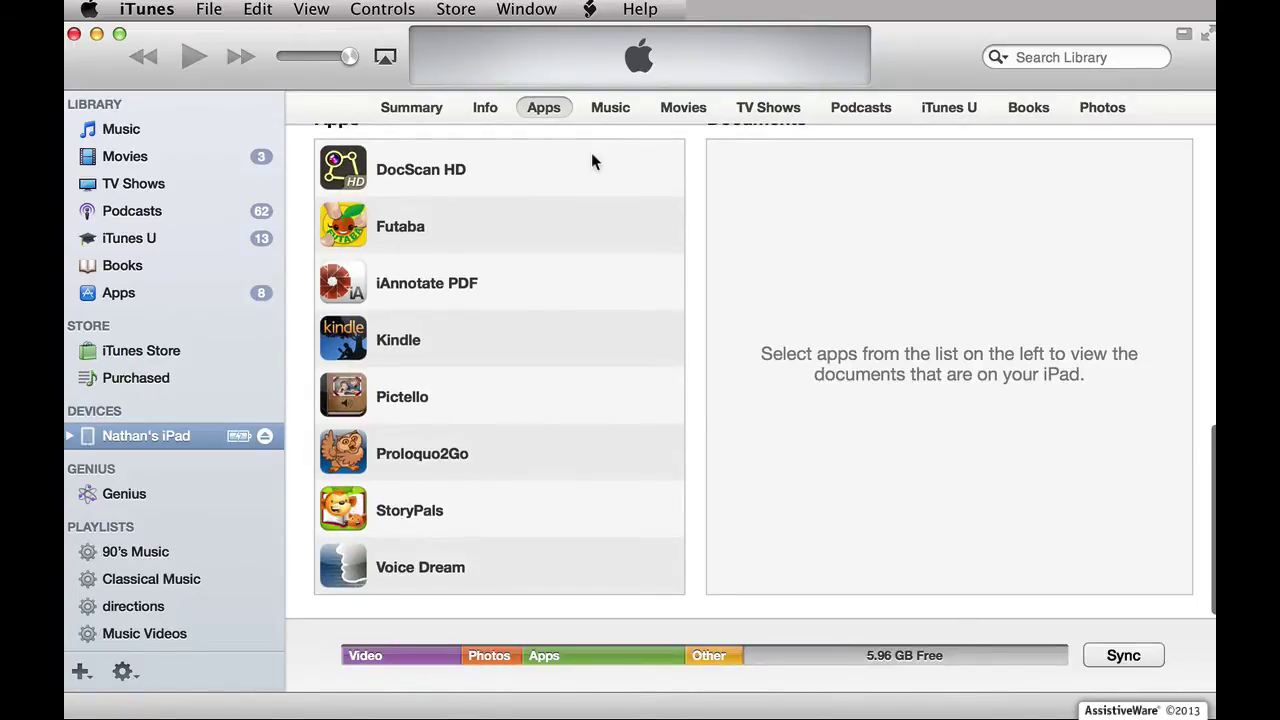
click(562, 477)
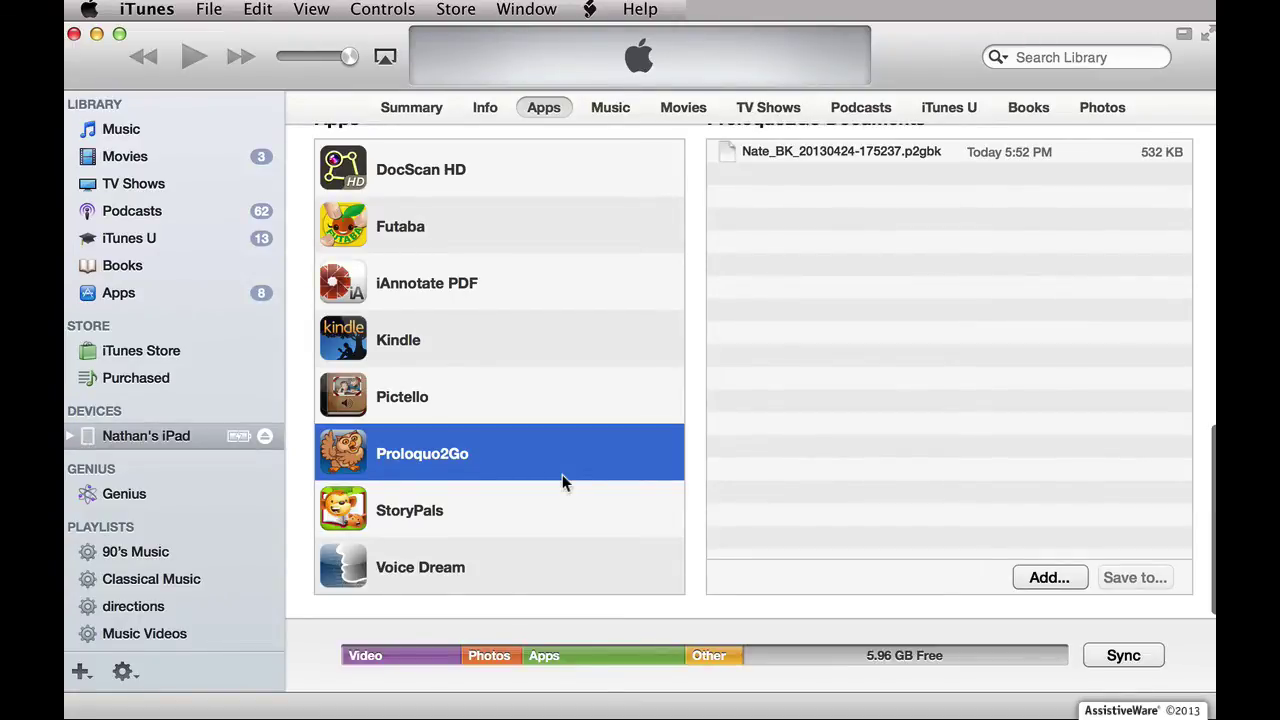
click(1068, 584)
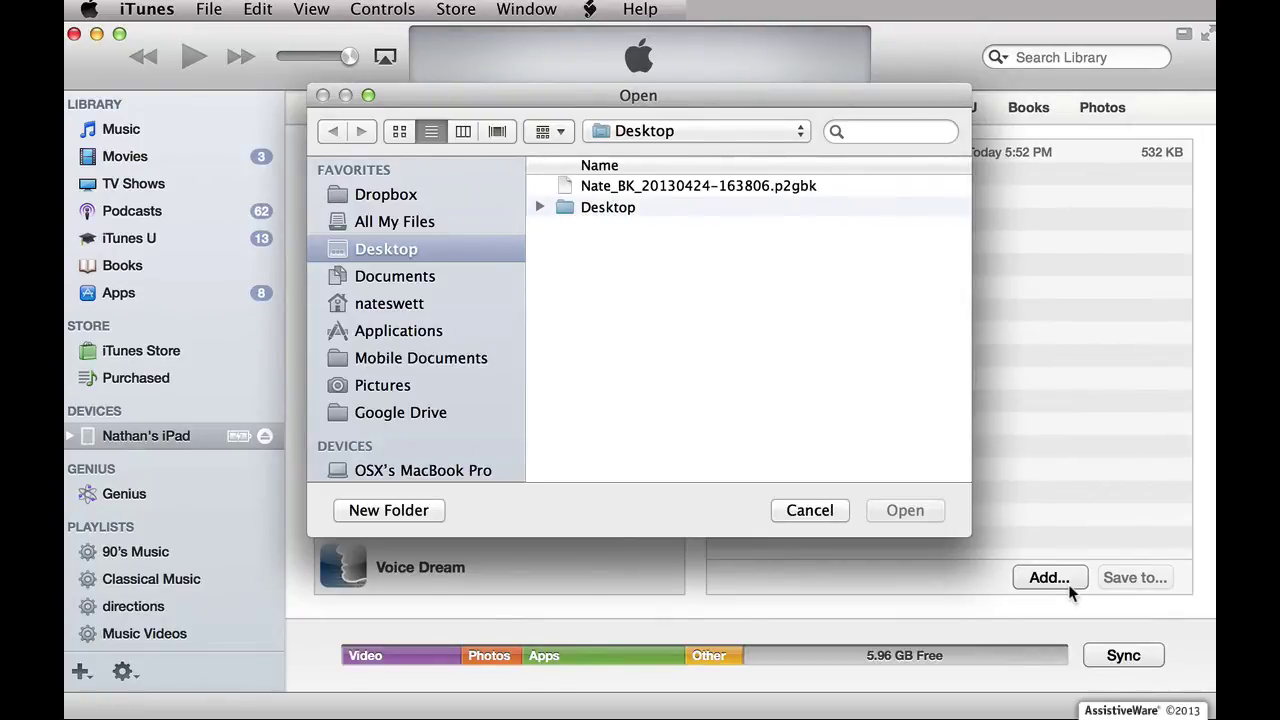
Add the Desktop .p2gbk backup to Proloquo2Go's documents and select the new 4:38 PM file.
click(833, 190)
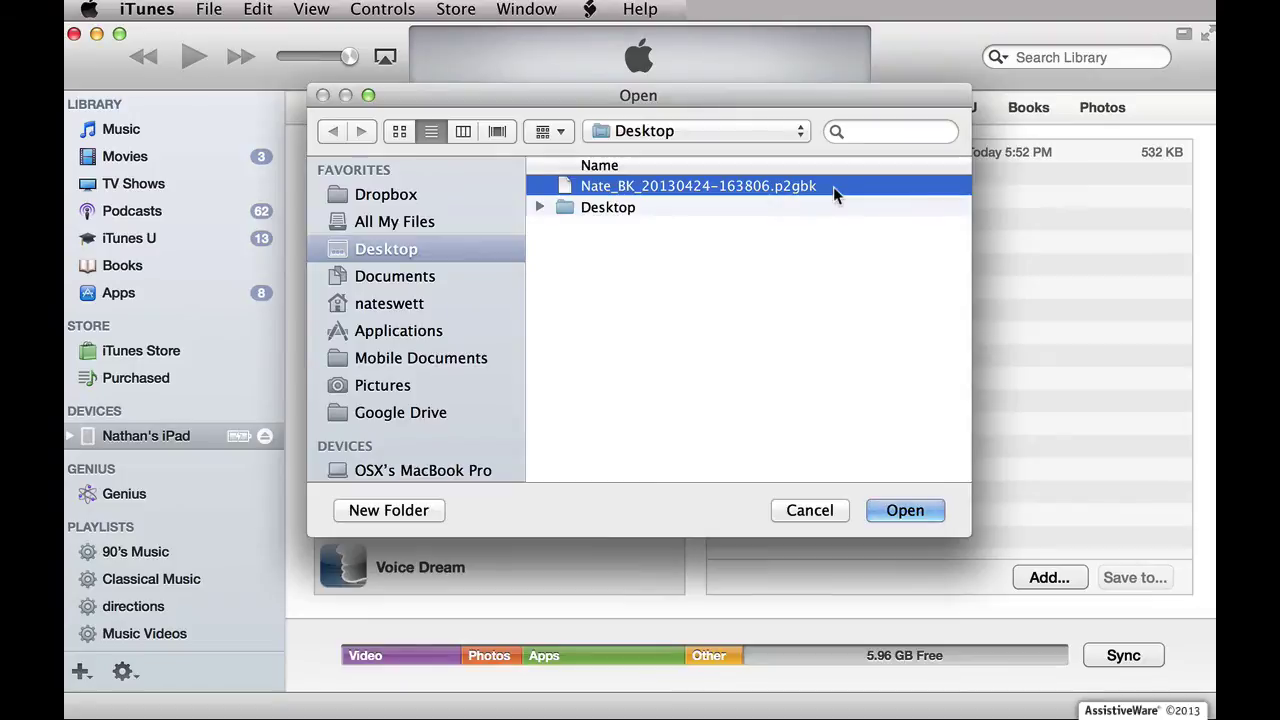
click(906, 512)
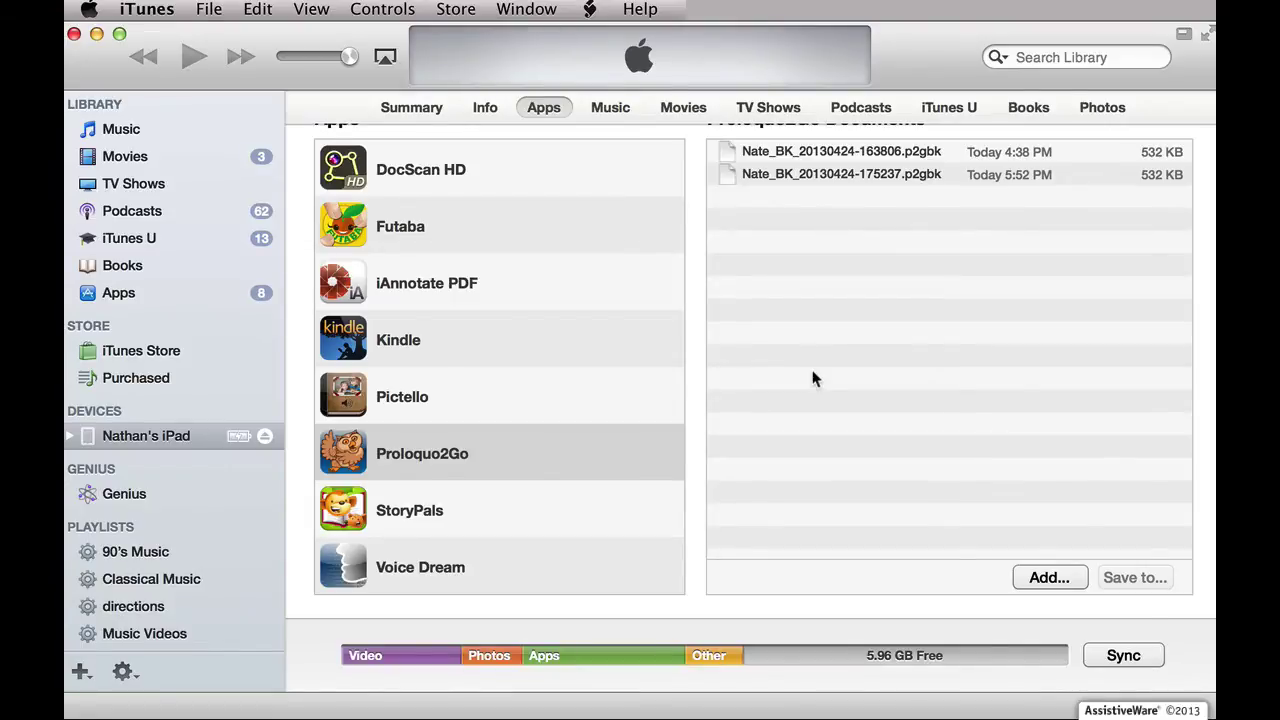
click(856, 160)
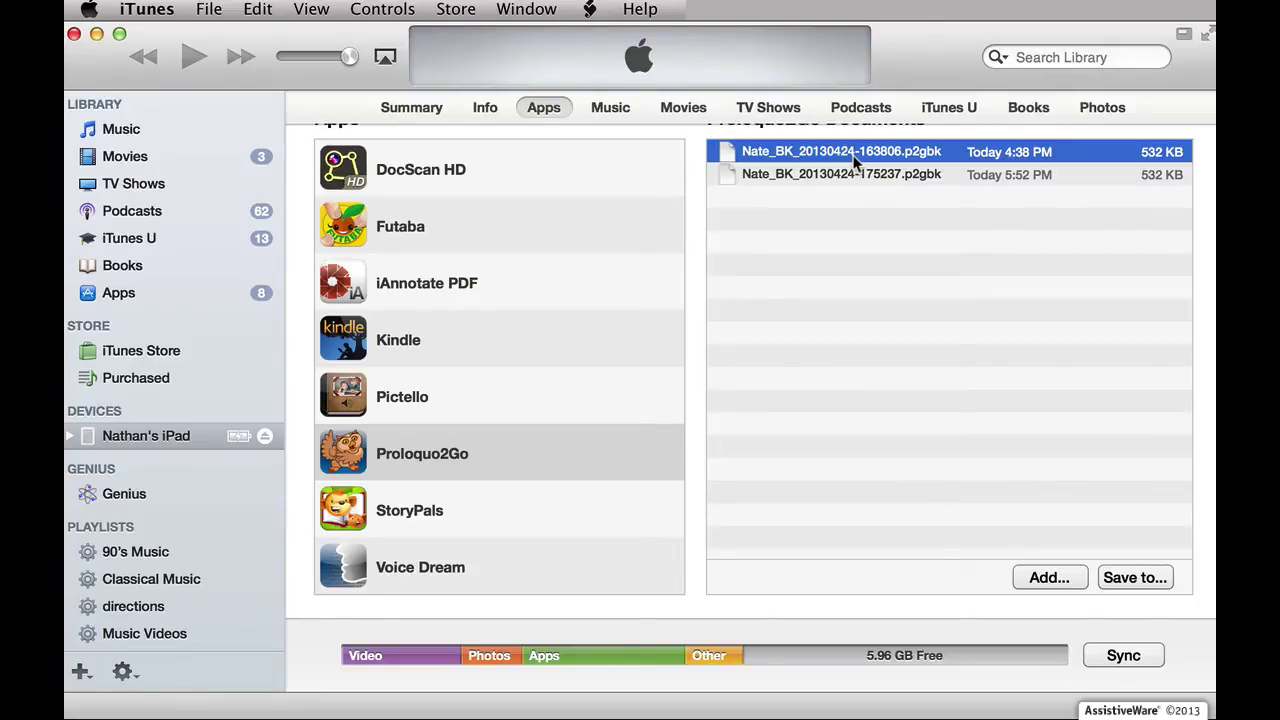
Rename the 4:38 PM backup to the user's first name plus 'core', keeping the .p2gbk extension.
click(856, 158)
click(855, 158)
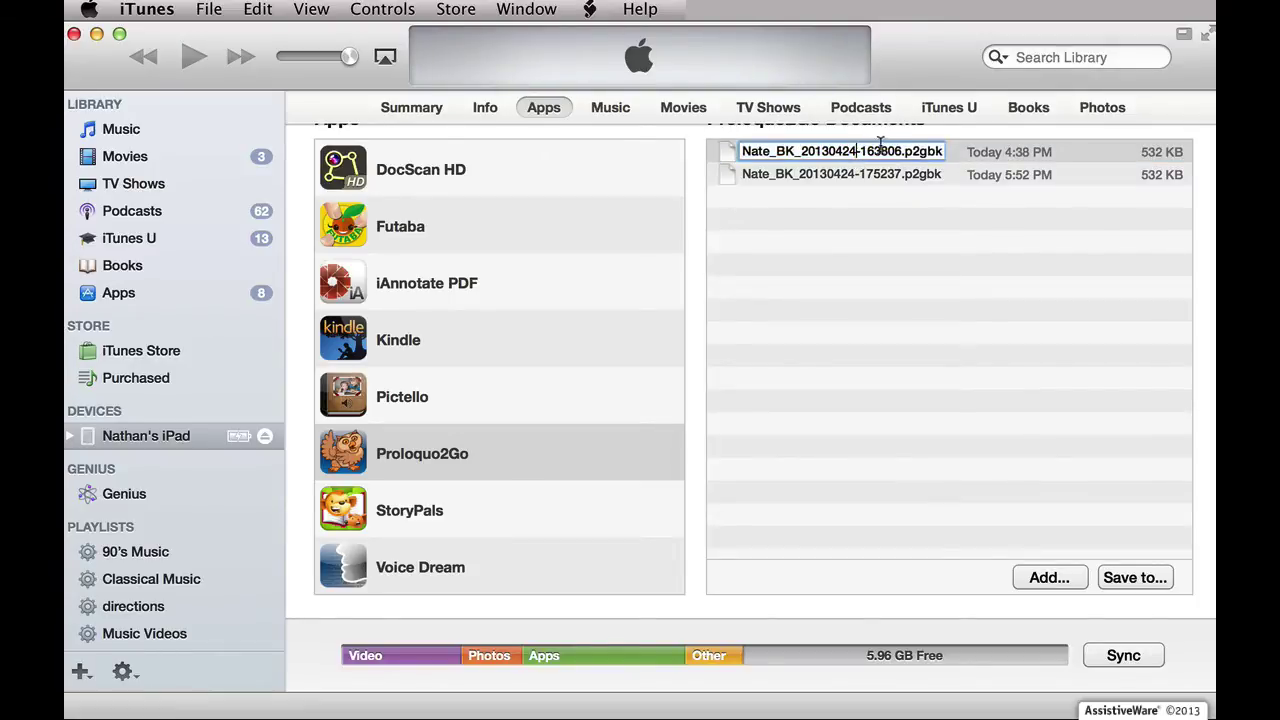
drag(905, 151, 824, 130)
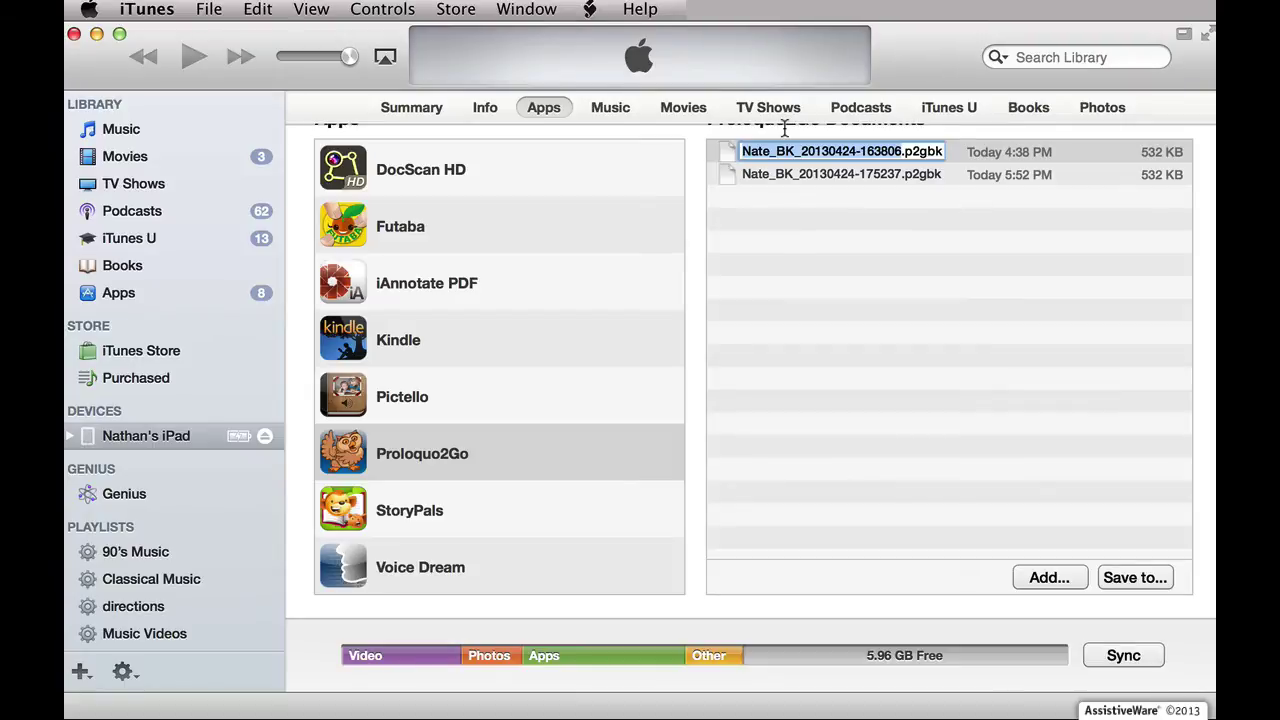
text(N)
text(ate)
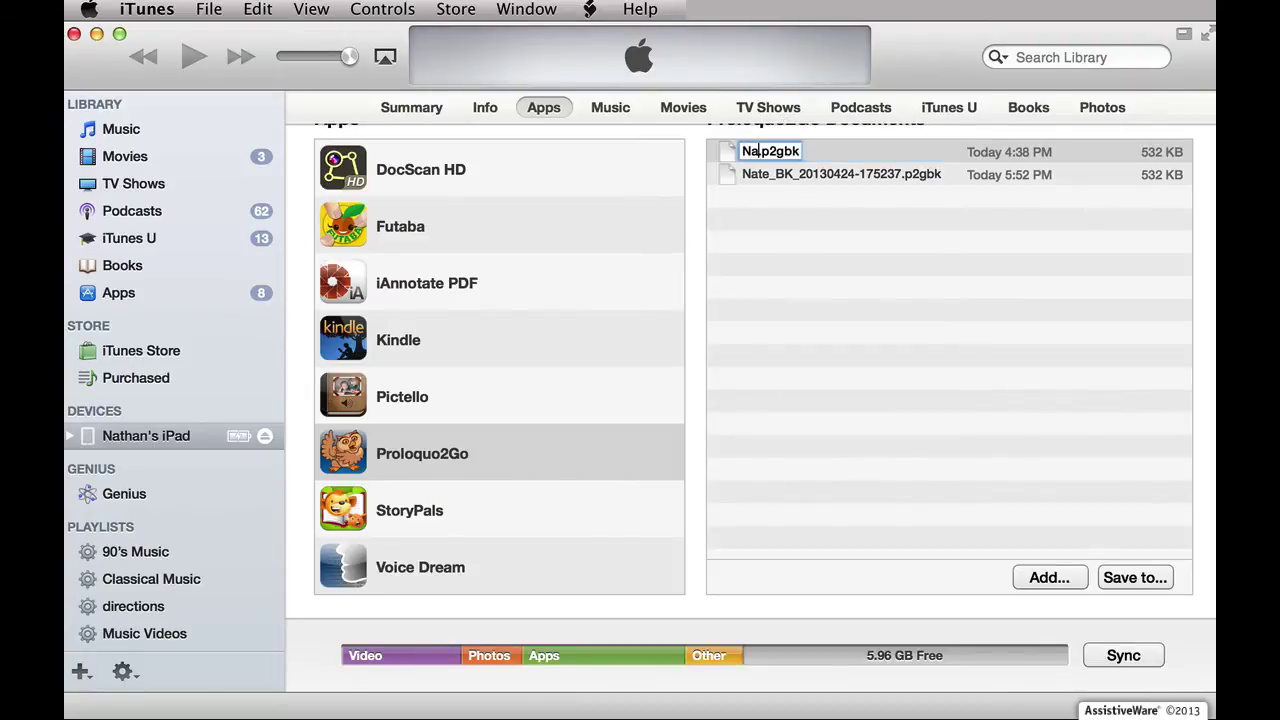
text(ore)
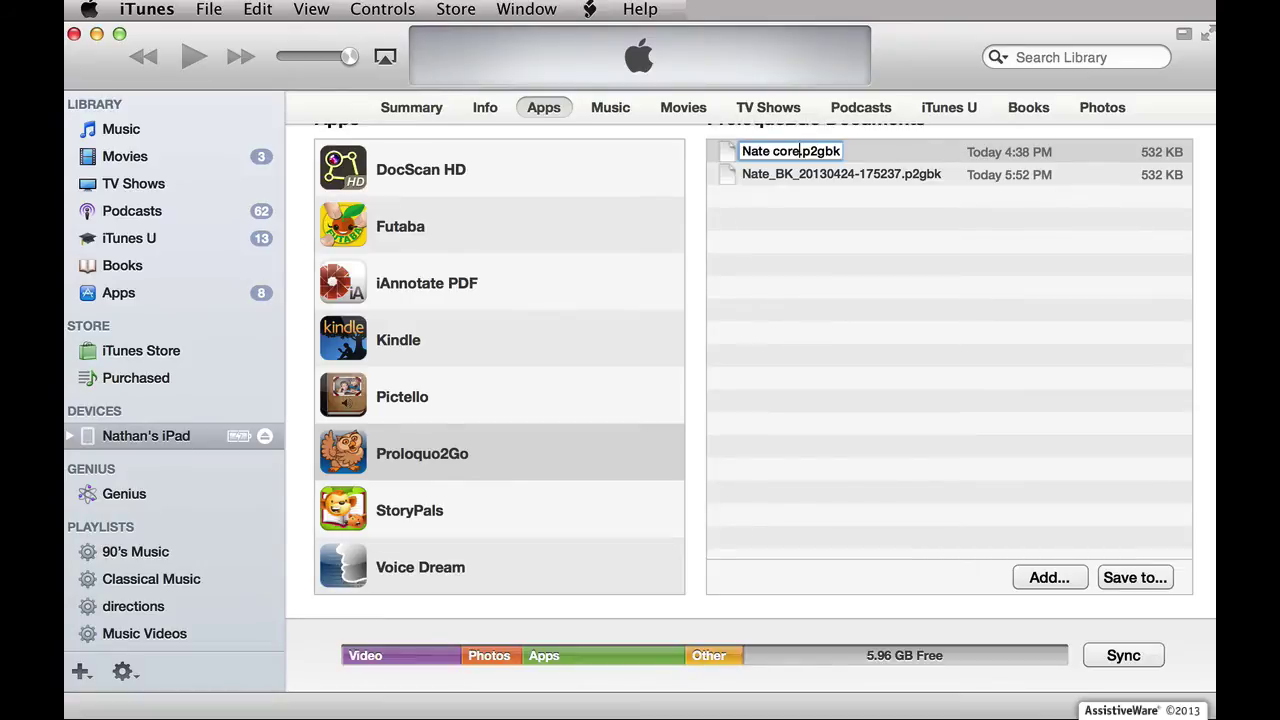
click(1173, 491)
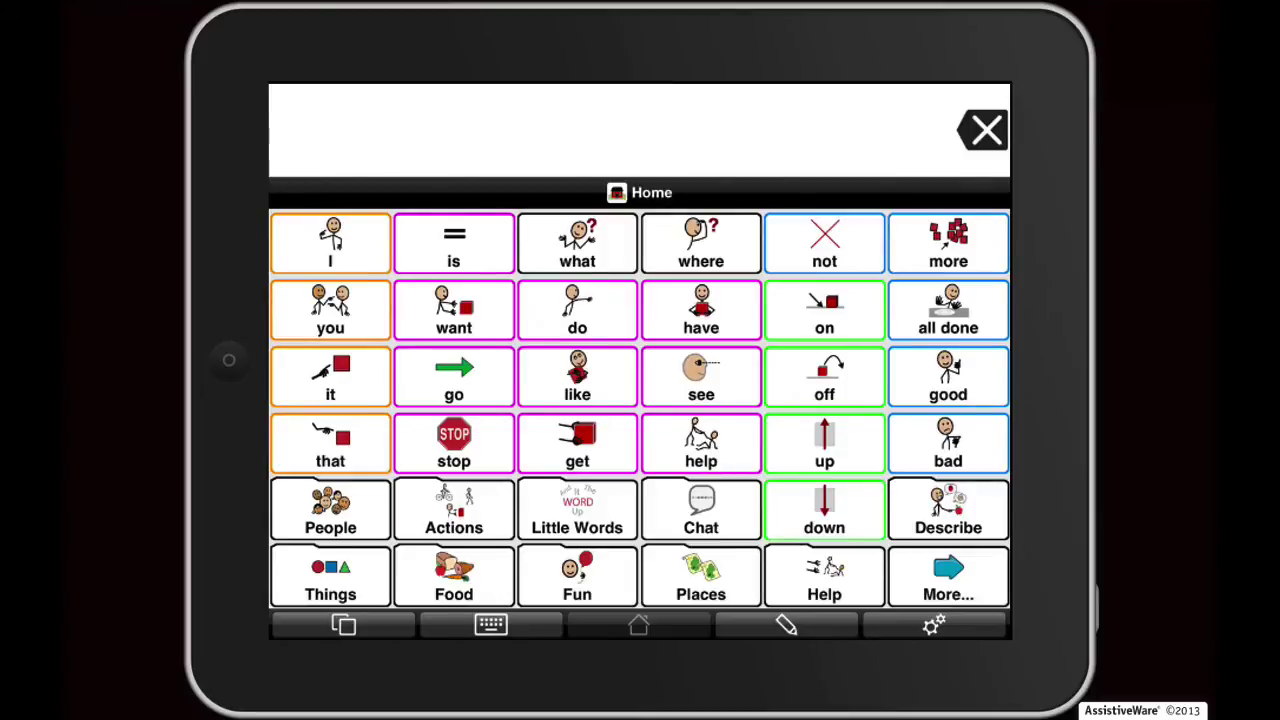
Open Proloquo2Go's Import Backups list through Options > Backup.
click(934, 625)
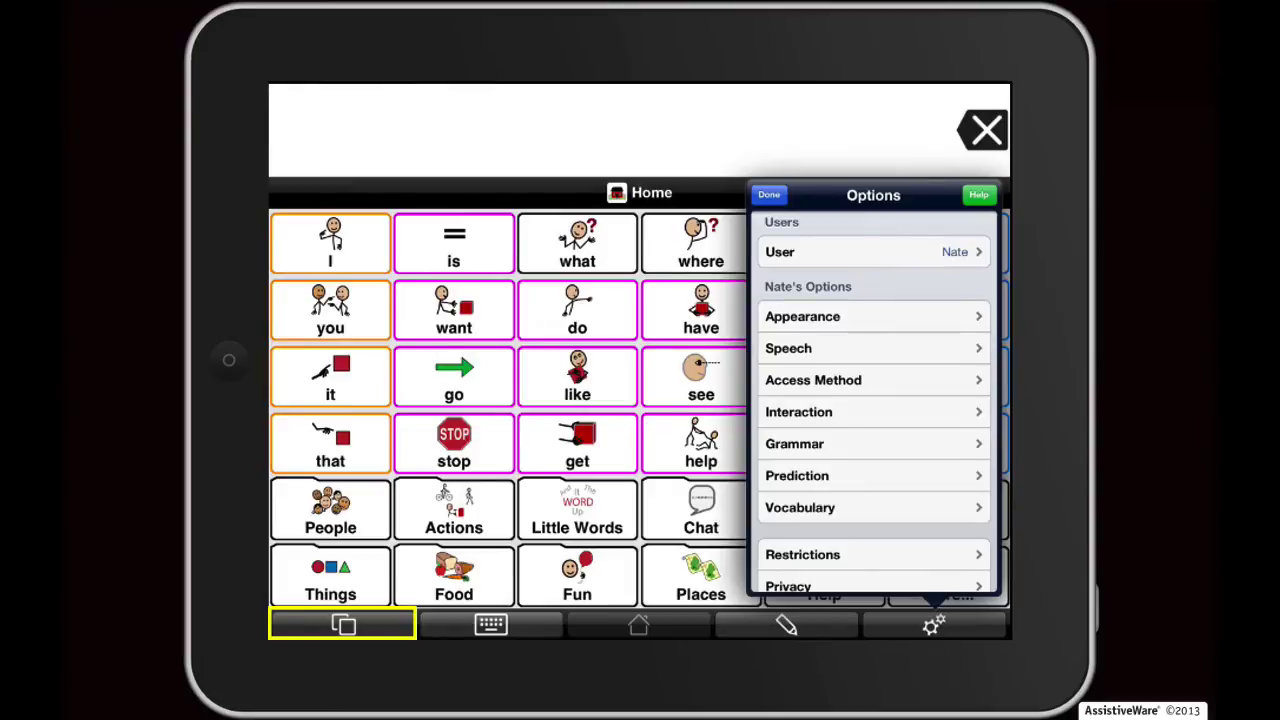
drag(914, 484, 914, 290)
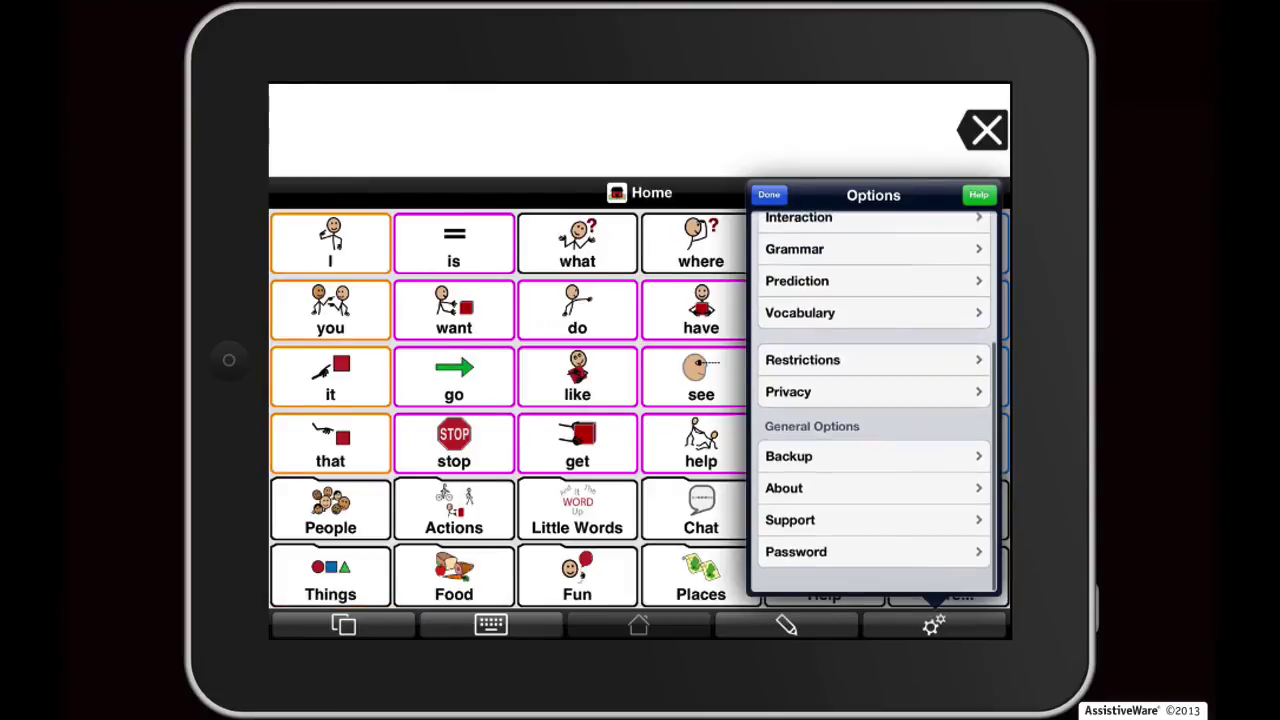
click(940, 460)
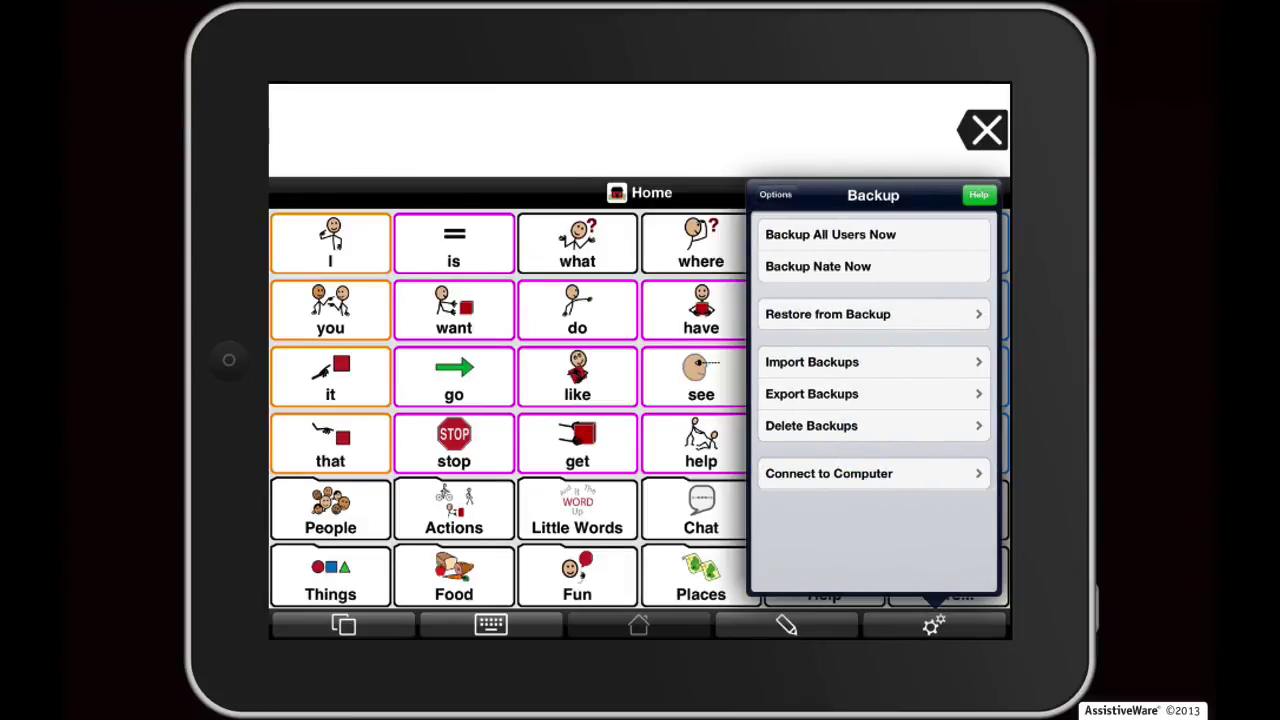
click(963, 366)
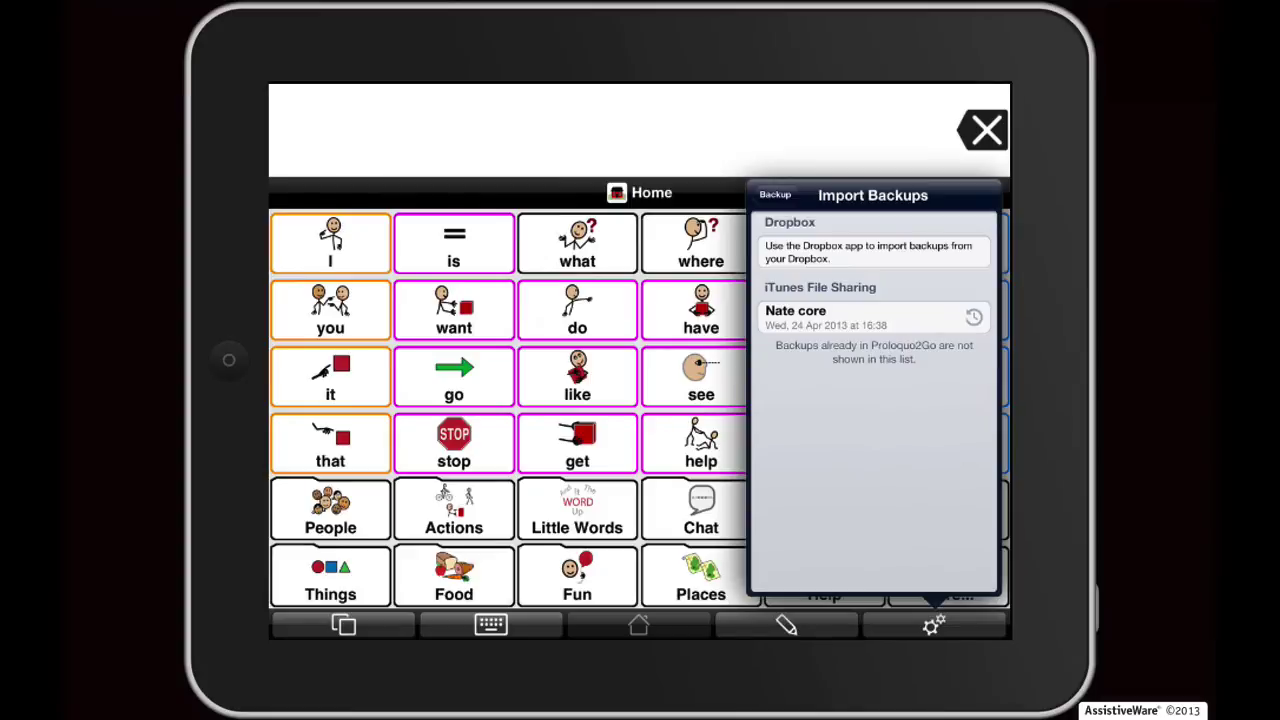
Import the core backup from iTunes and restore the active user from it right away.
click(941, 316)
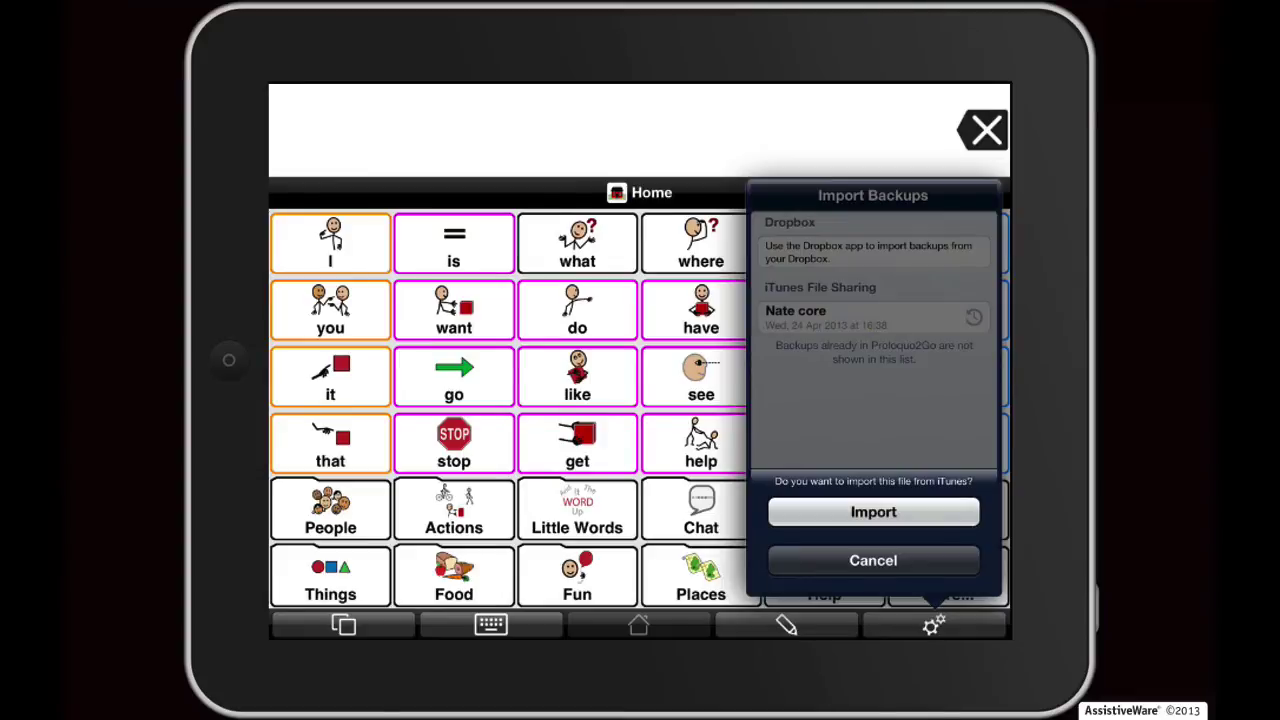
click(873, 511)
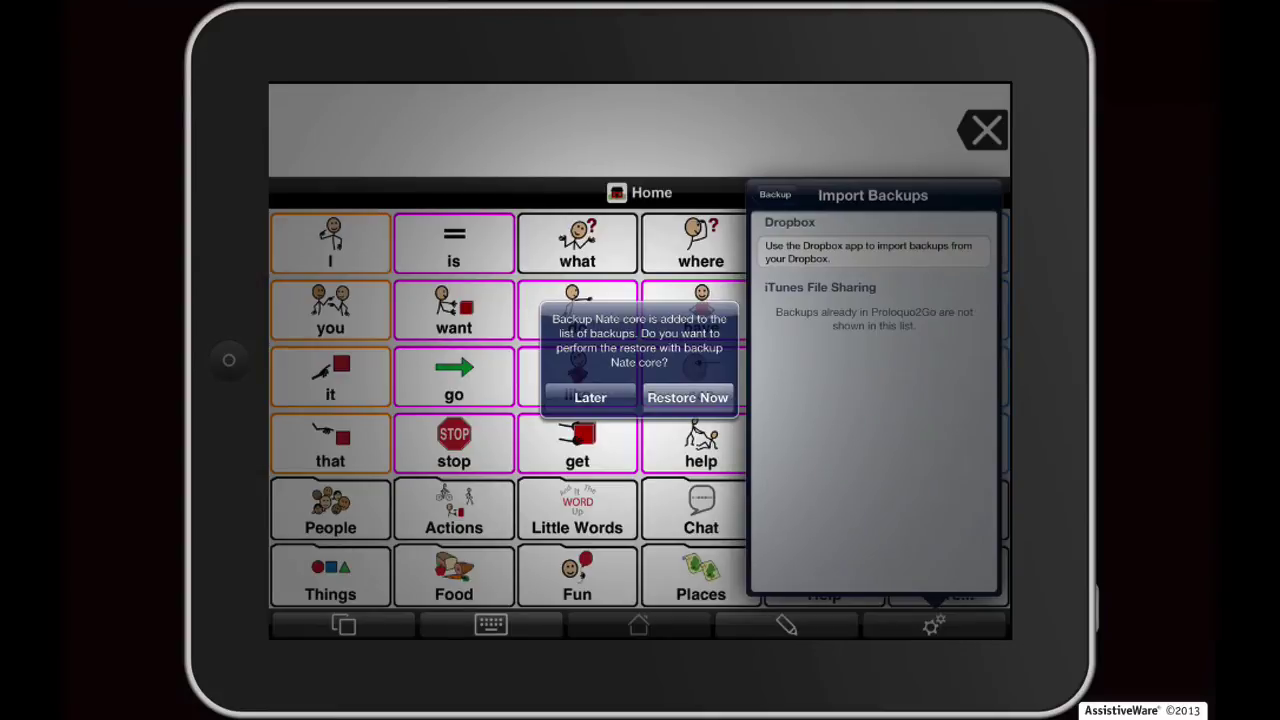
click(687, 397)
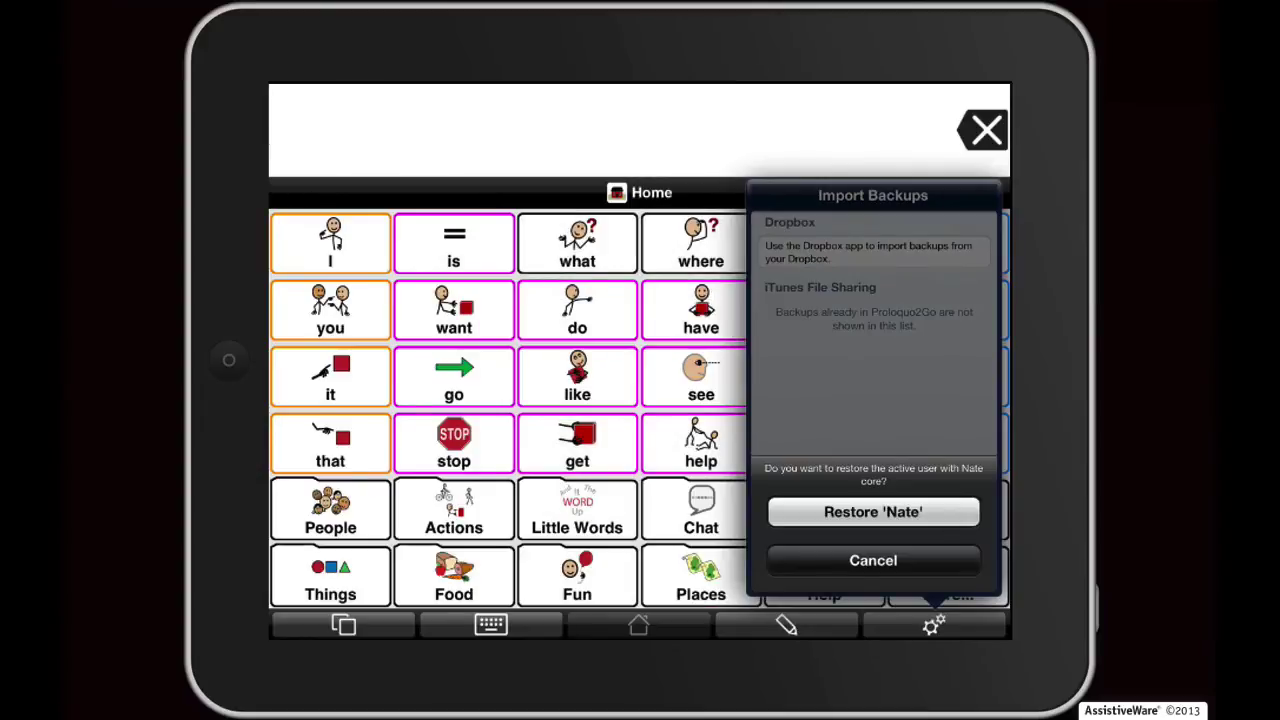
click(873, 511)
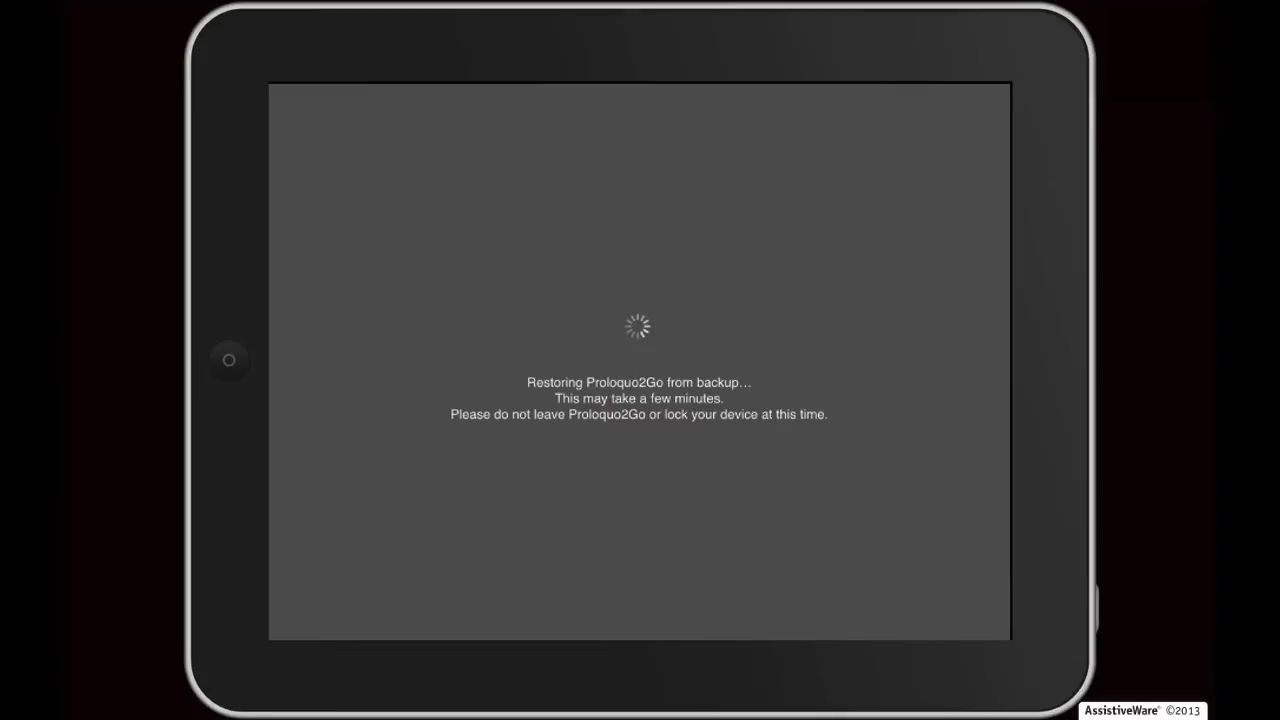